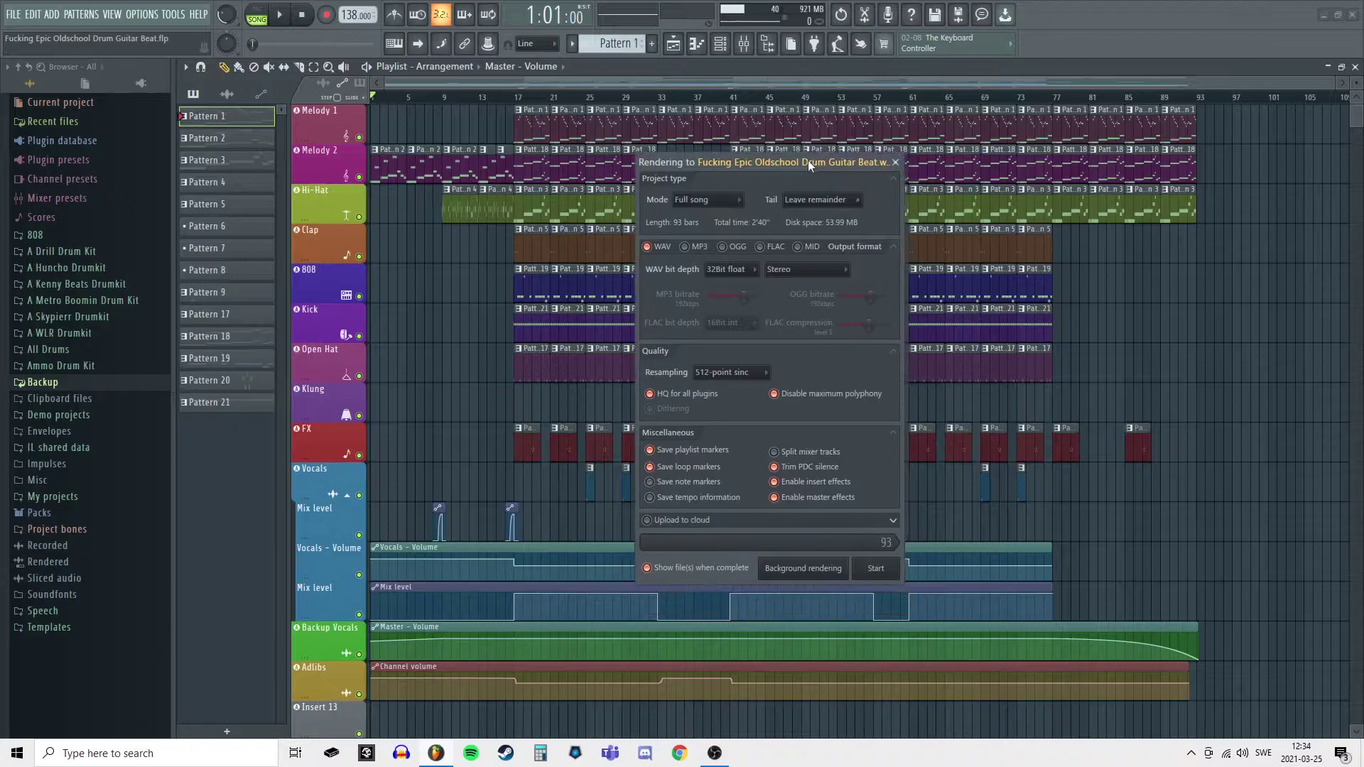
# Step: Set the render mode to Full song and the tail to Leave remainder
pyautogui.moveTo(681, 160); pyautogui.dragTo(733, 155)
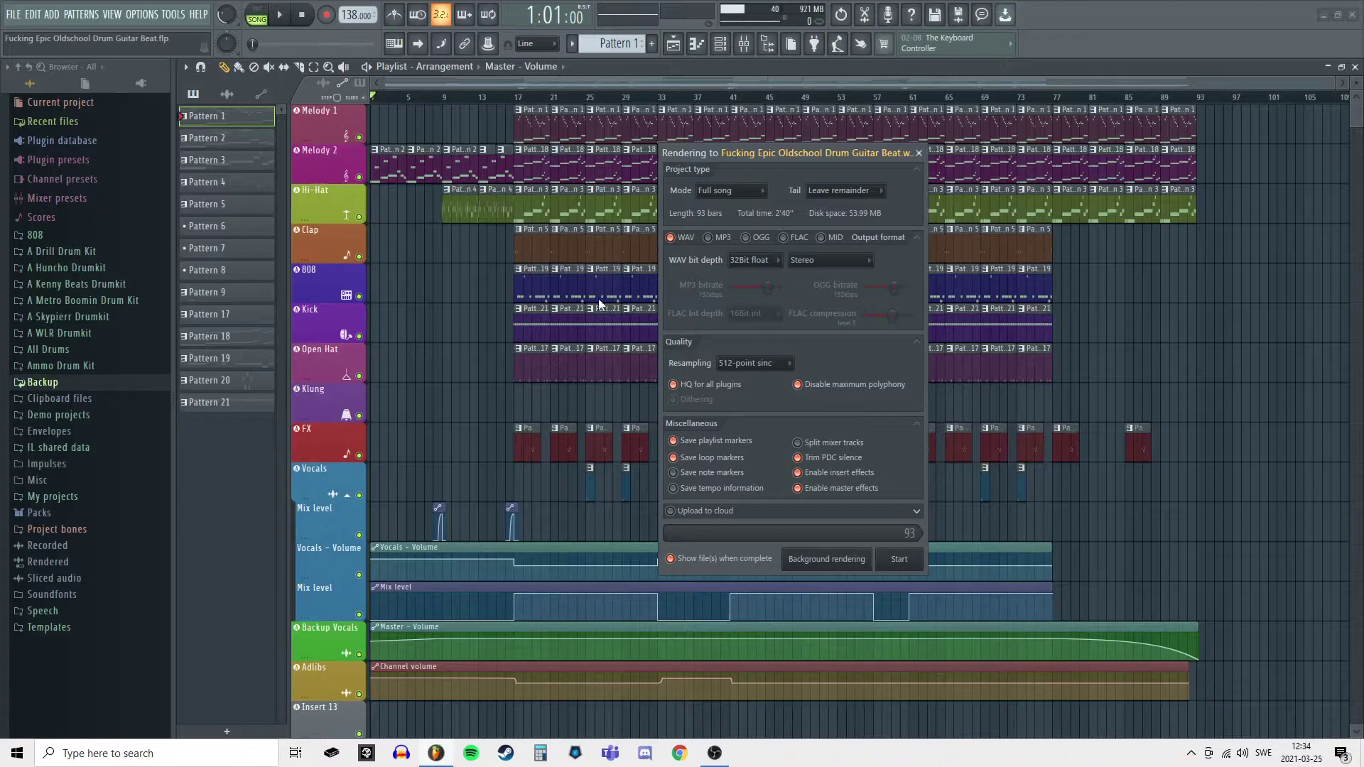
pyautogui.moveTo(791, 153)
pyautogui.mouseDown()
pyautogui.moveTo(761, 155)
pyautogui.moveTo(787, 162)
pyautogui.moveTo(762, 174)
pyautogui.moveTo(775, 158)
pyautogui.mouseUp()
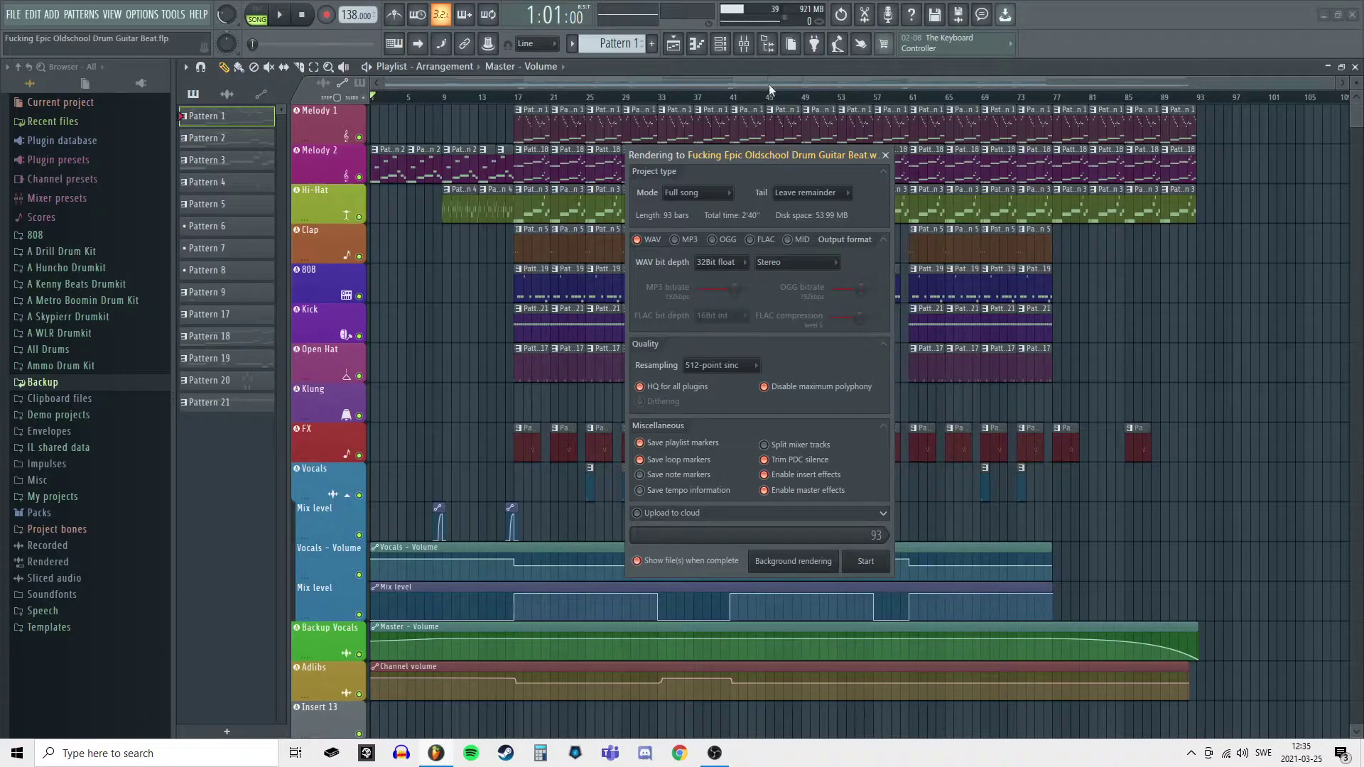
pyautogui.click(699, 193)
pyautogui.click(700, 207)
pyautogui.click(817, 192)
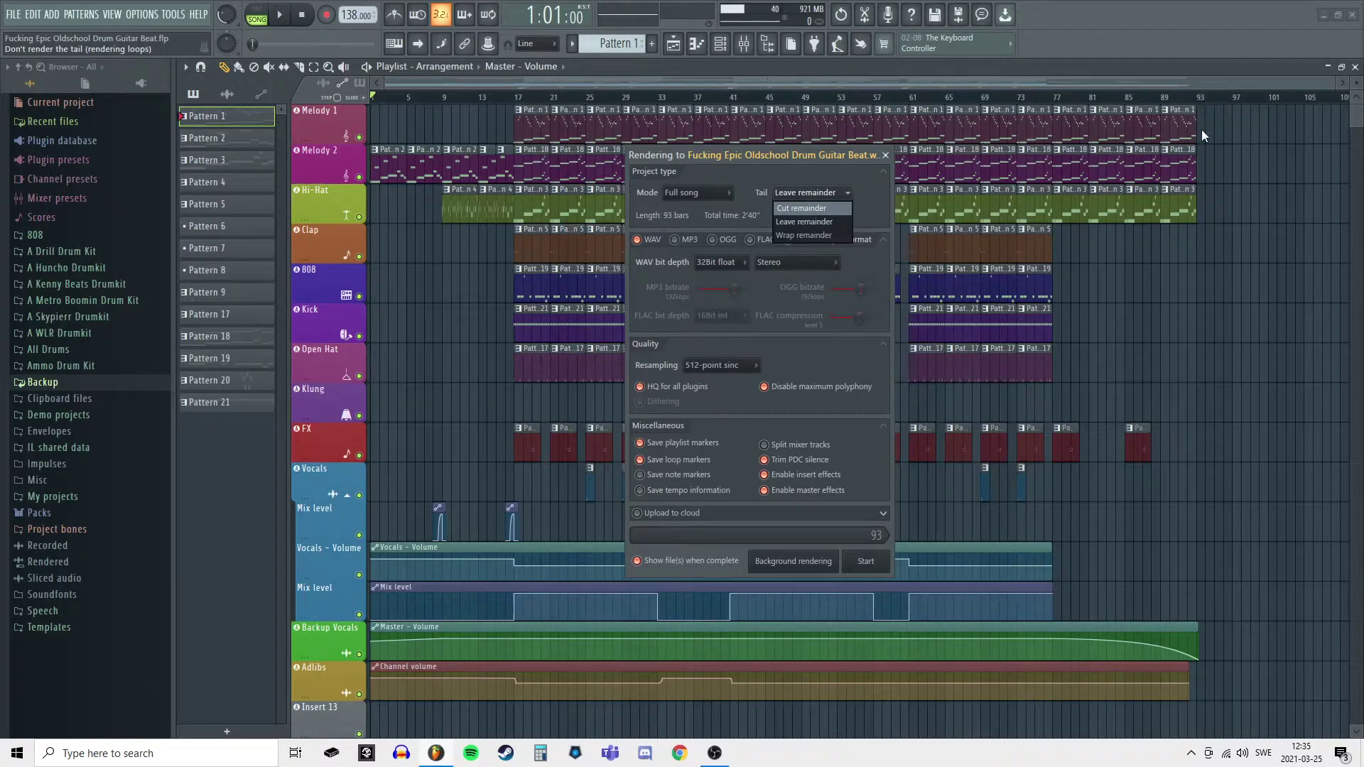
pyautogui.click(807, 220)
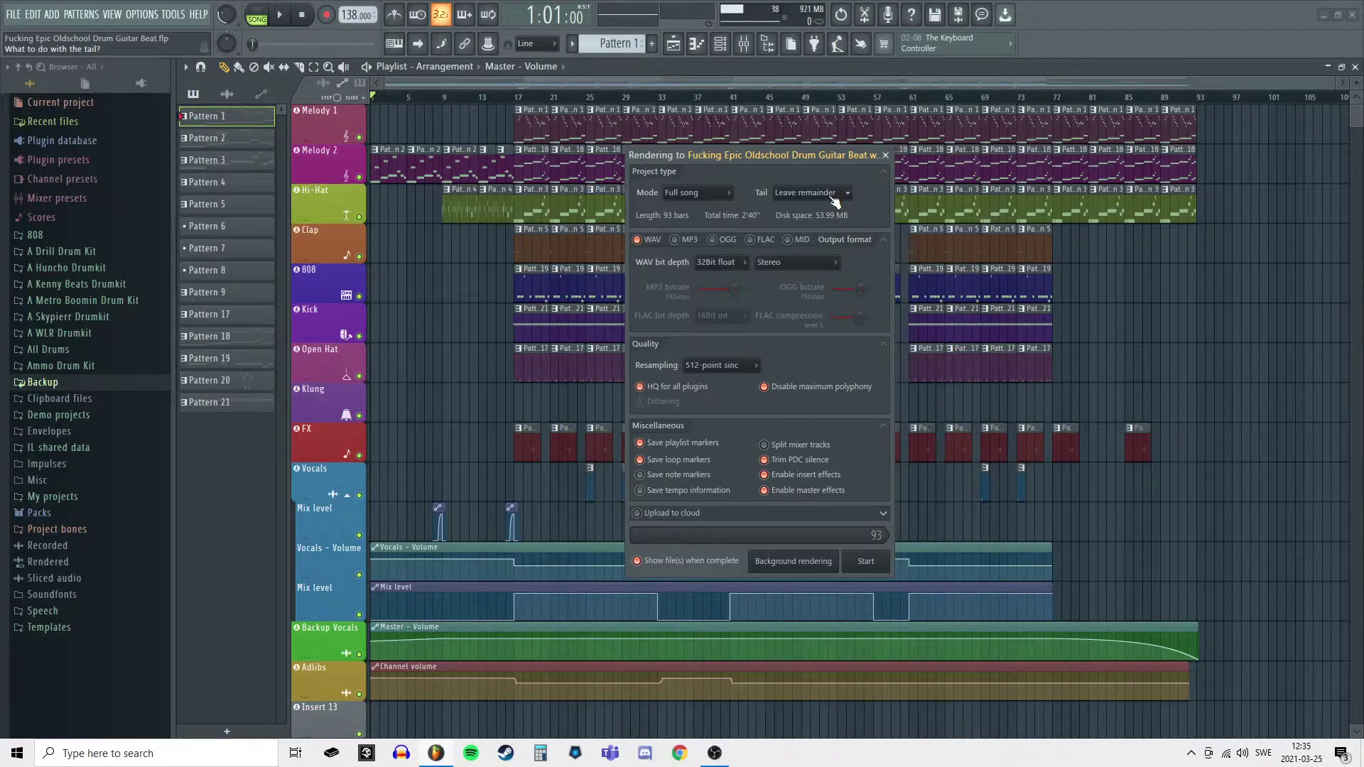
pyautogui.moveTo(787, 154); pyautogui.dragTo(791, 155)
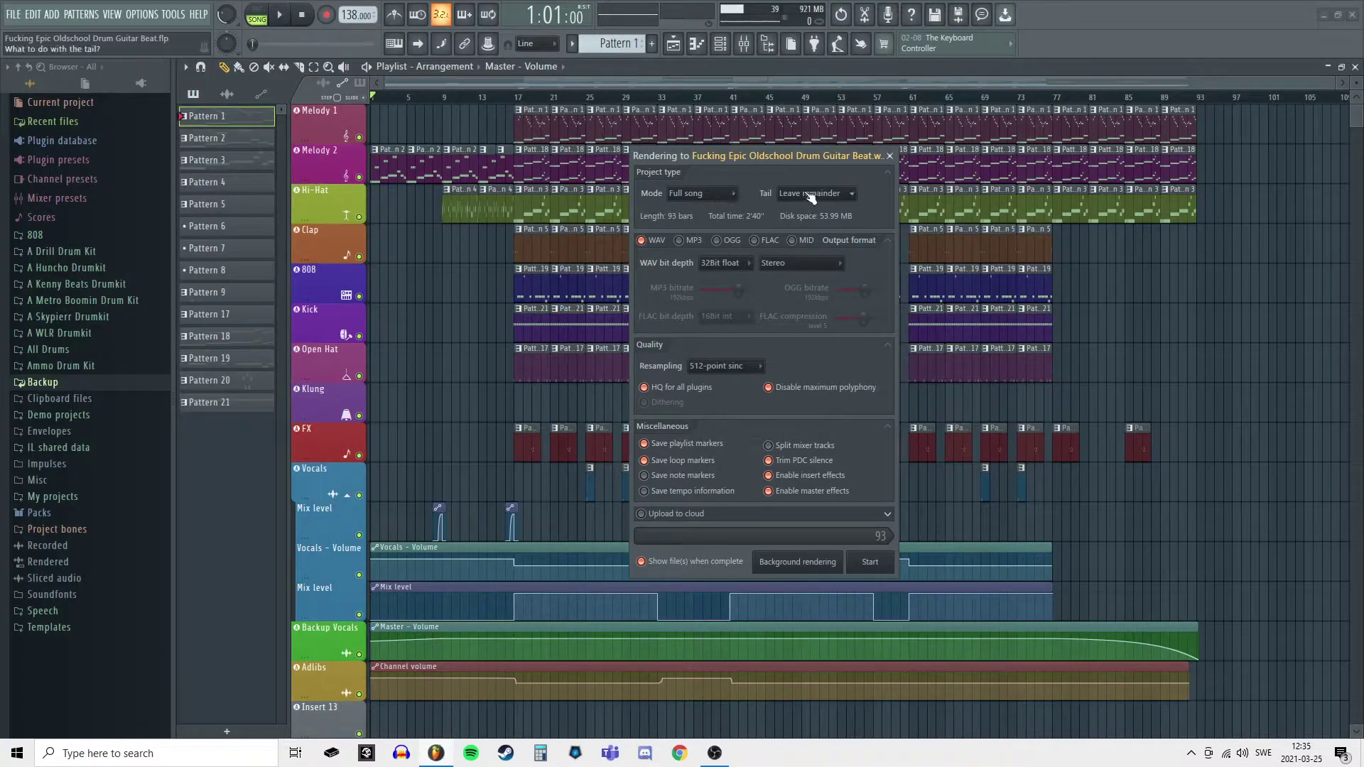
# Step: Switch the render mode to Pattern and show the available tail options
pyautogui.click(696, 222)
pyautogui.moveTo(730, 155); pyautogui.dragTo(708, 150)
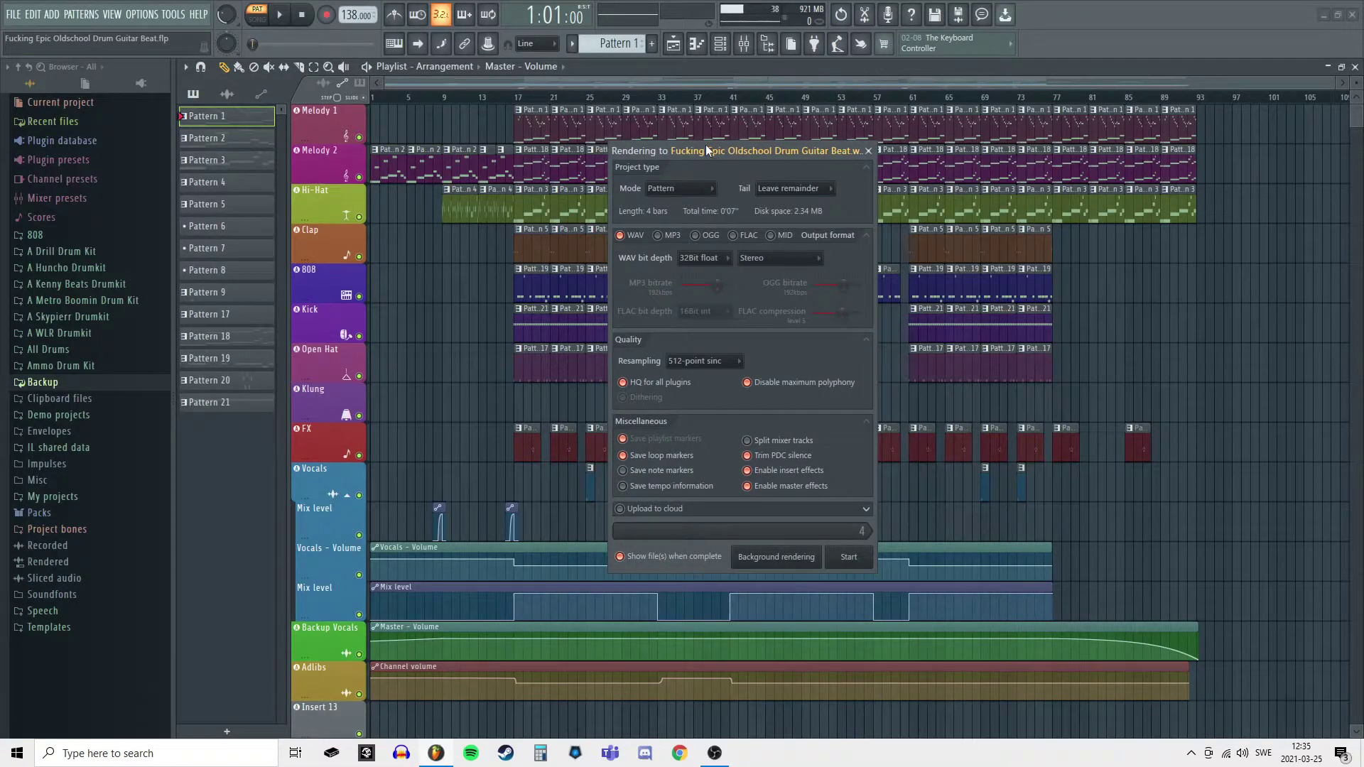
pyautogui.click(793, 188)
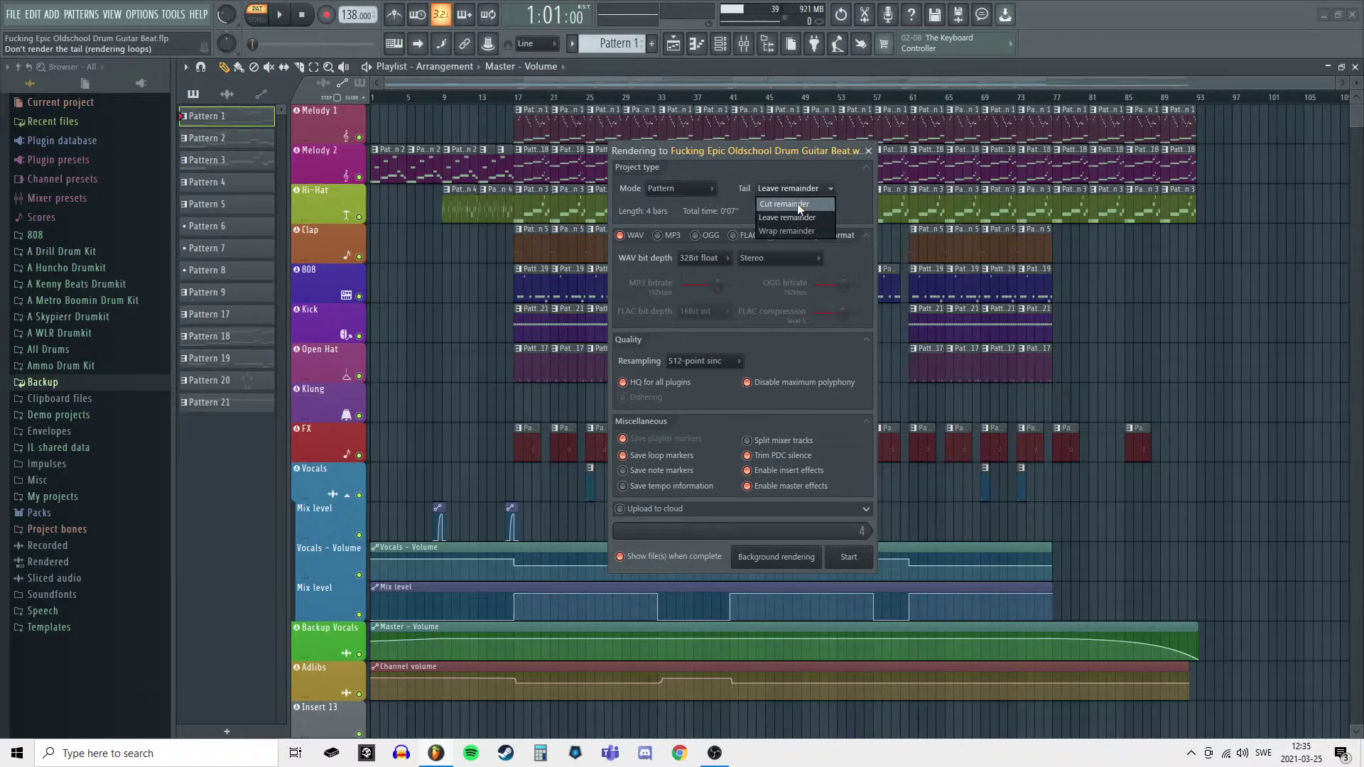
# Step: Return the render mode to Full song and keep Leave remainder as the tail option
pyautogui.click(679, 189)
pyautogui.click(676, 203)
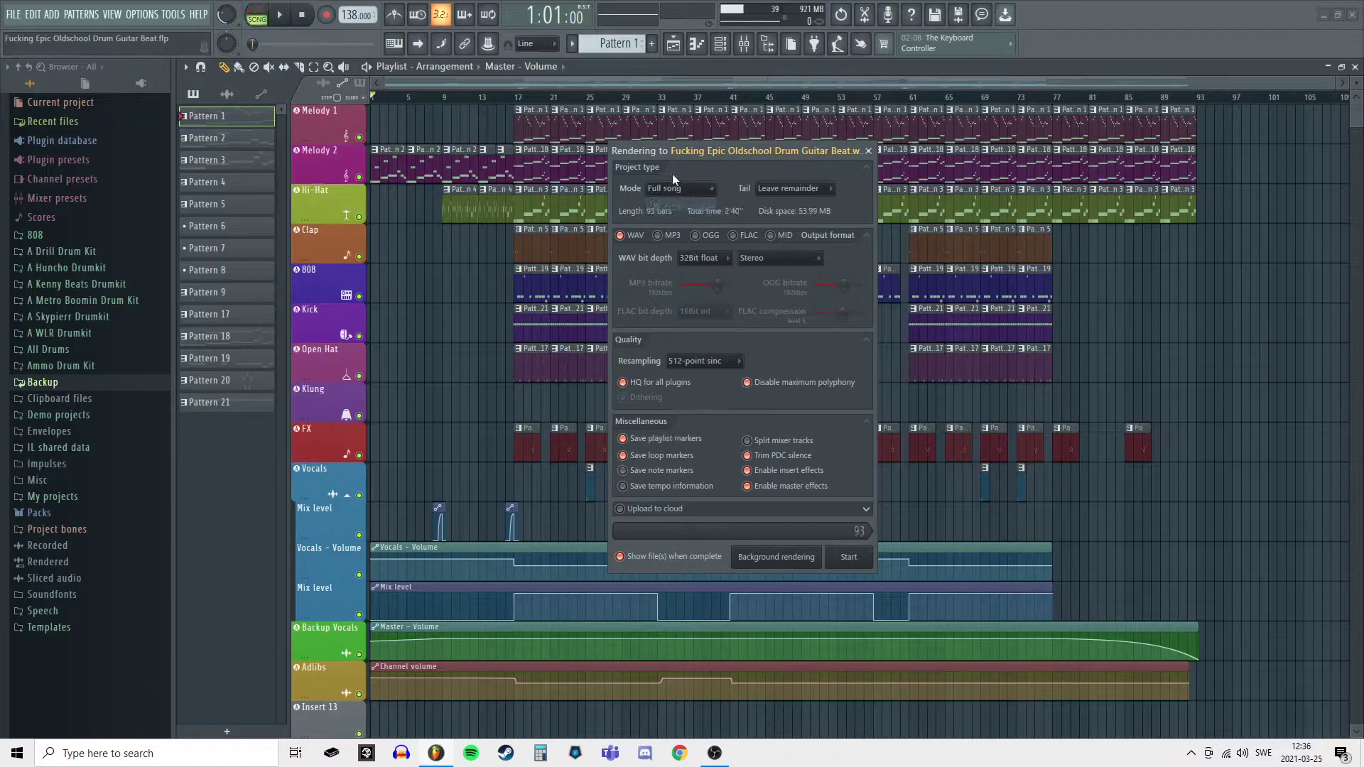
pyautogui.click(784, 183)
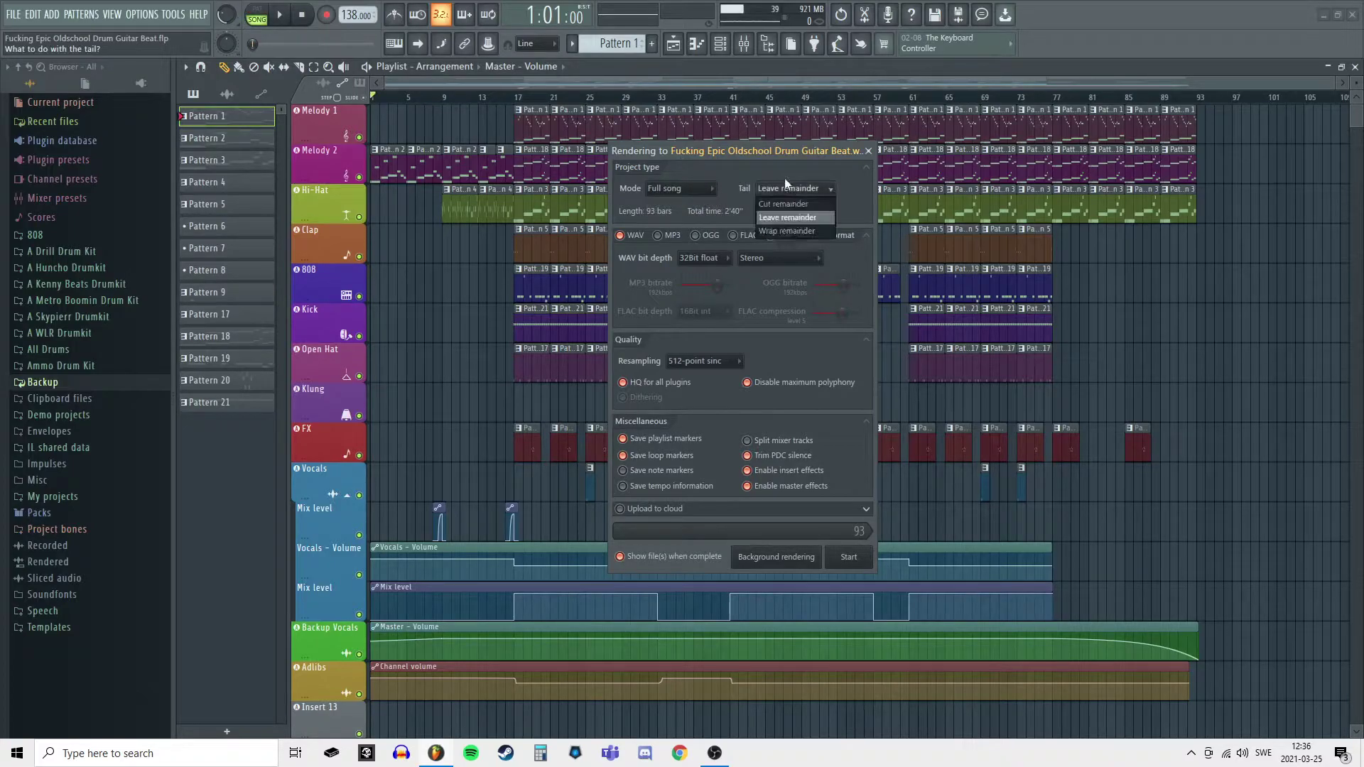
pyautogui.click(781, 218)
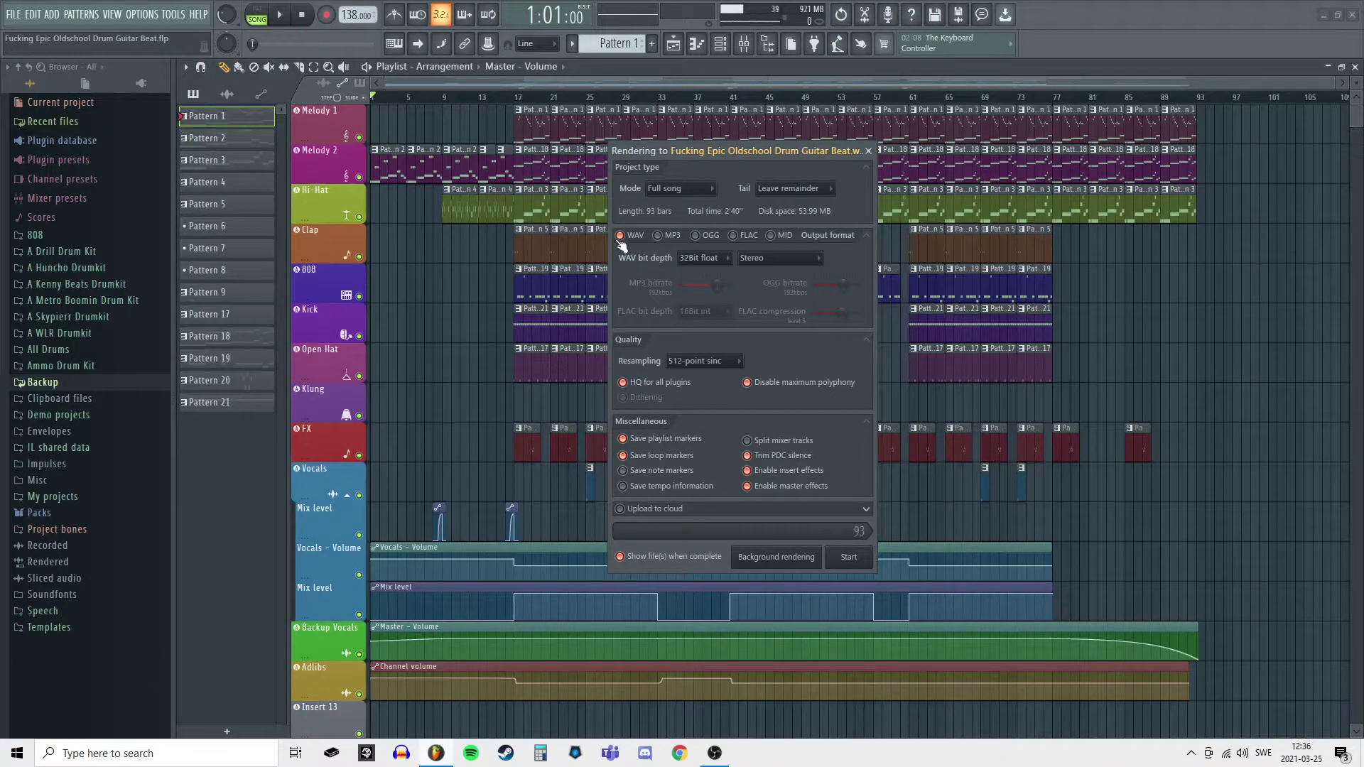
# Step: Enable MP3, OGG, FLAC and MID as additional output formats alongside WAV
pyautogui.click(659, 237)
pyautogui.click(698, 238)
pyautogui.click(733, 237)
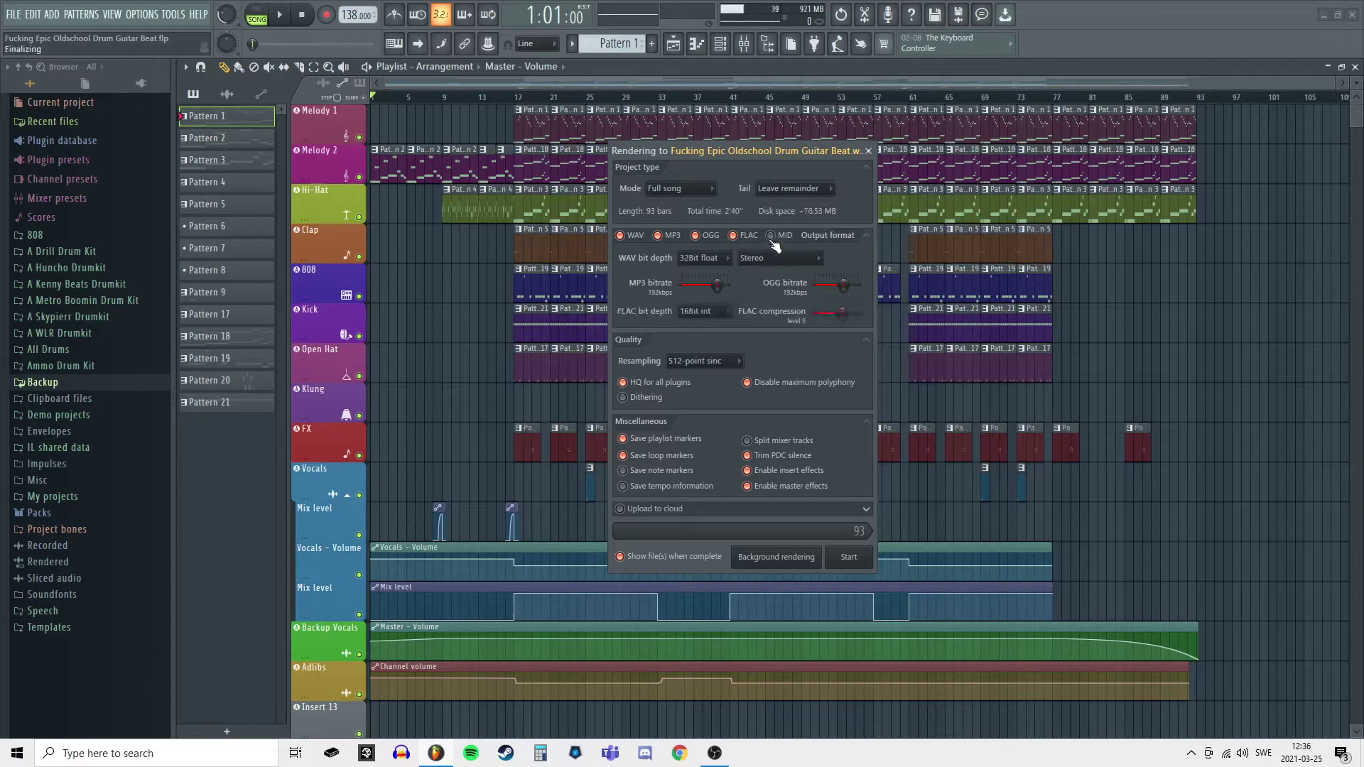
pyautogui.click(772, 236)
# Step: Disable the MID, FLAC, OGG and MP3 output formats so that only WAV is rendered
pyautogui.click(770, 236)
pyautogui.click(732, 235)
pyautogui.click(709, 238)
pyautogui.click(660, 237)
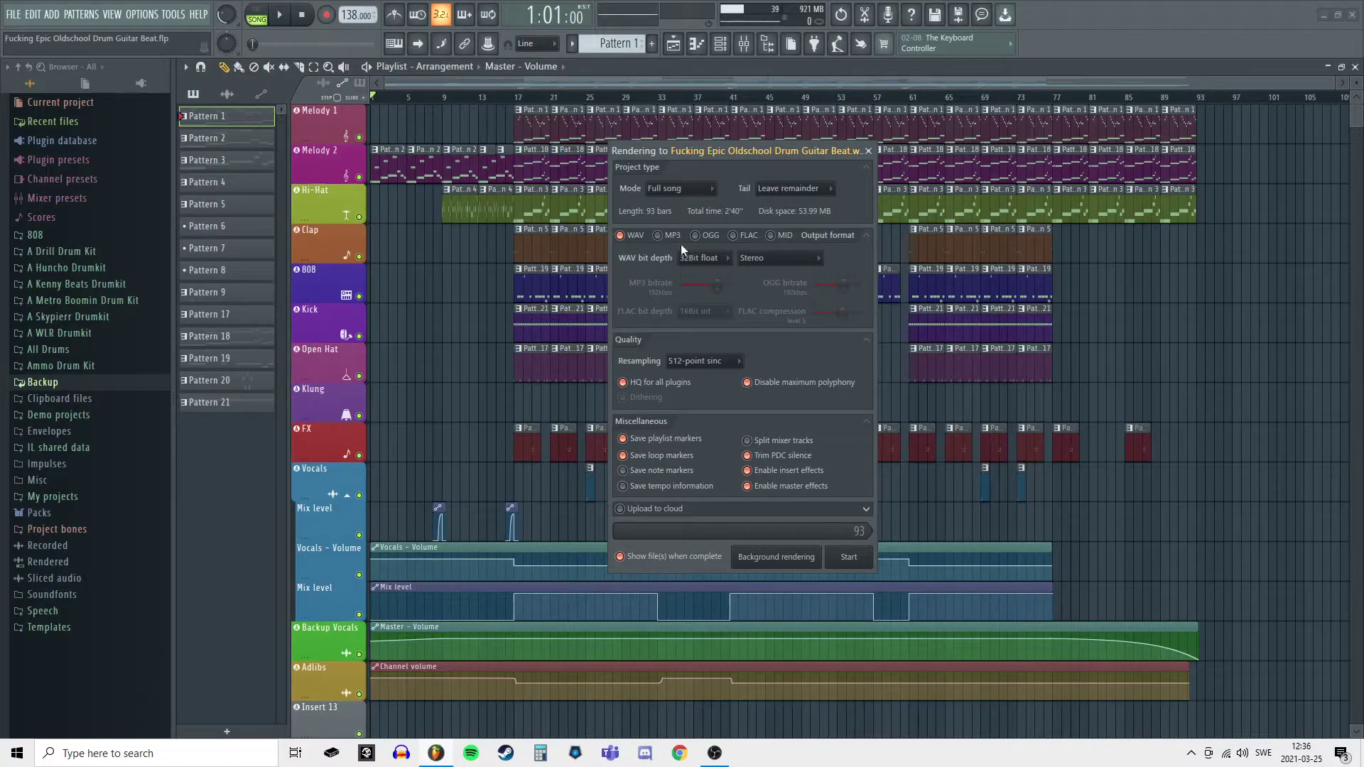
pyautogui.click(657, 236)
pyautogui.click(661, 237)
pyautogui.moveTo(744, 154)
pyautogui.mouseDown()
pyautogui.moveTo(769, 155)
pyautogui.moveTo(754, 156)
pyautogui.mouseUp()
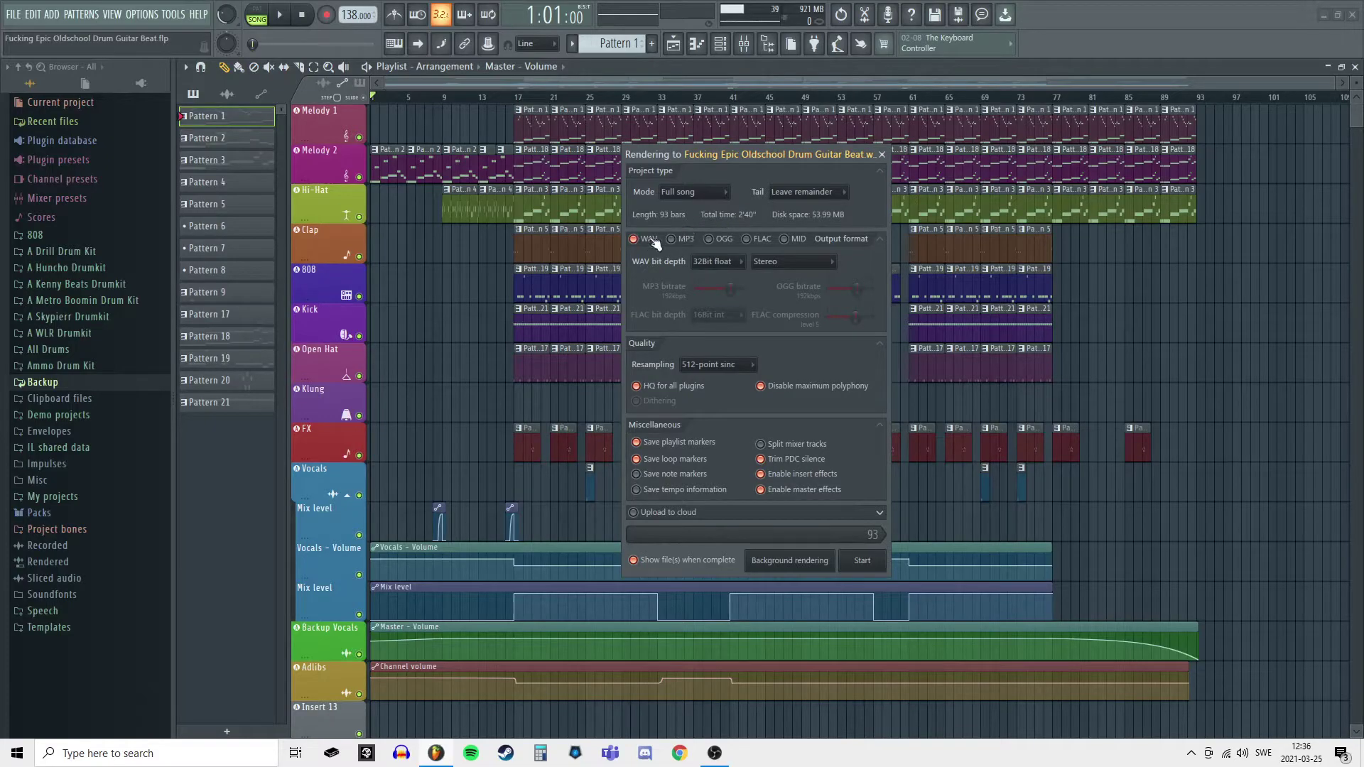
# Step: Set the WAV bit depth to 32Bit float and the output channels to Stereo
pyautogui.click(713, 262)
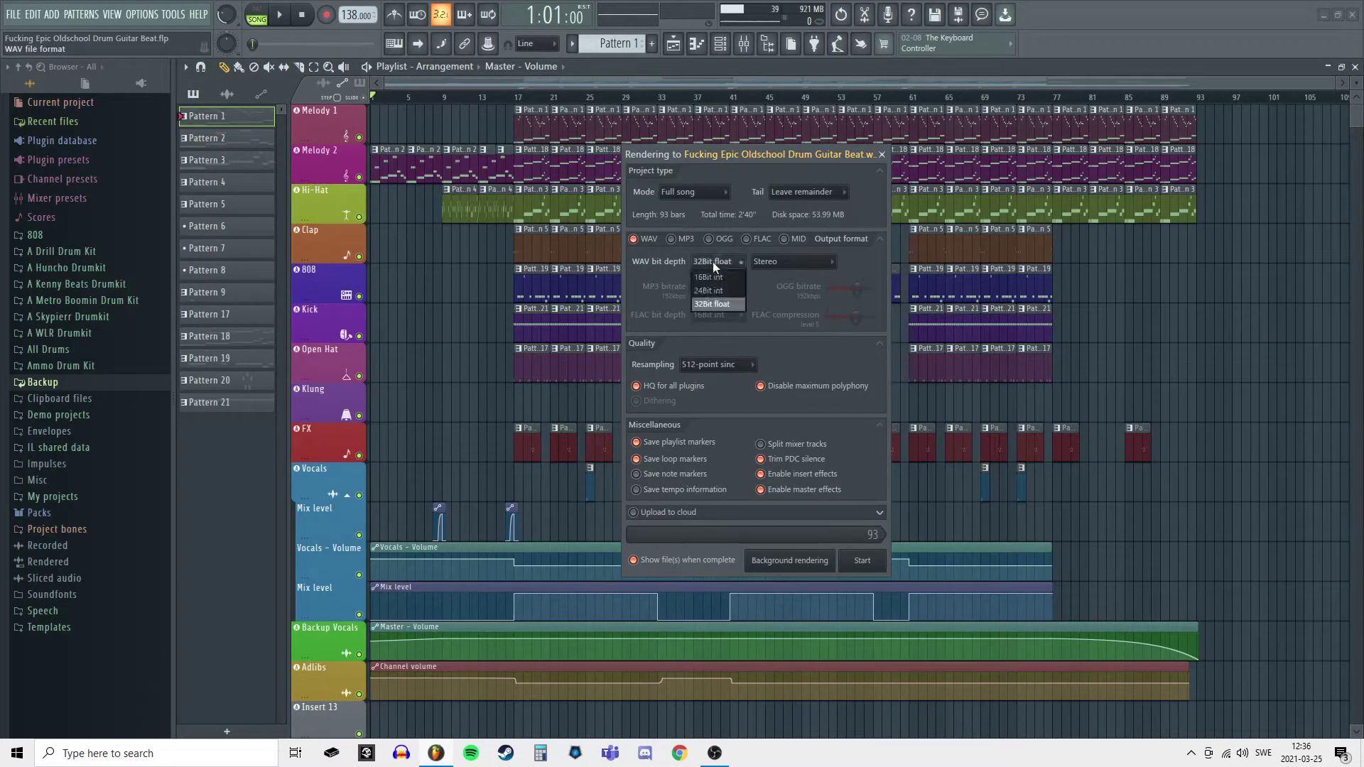
pyautogui.click(712, 304)
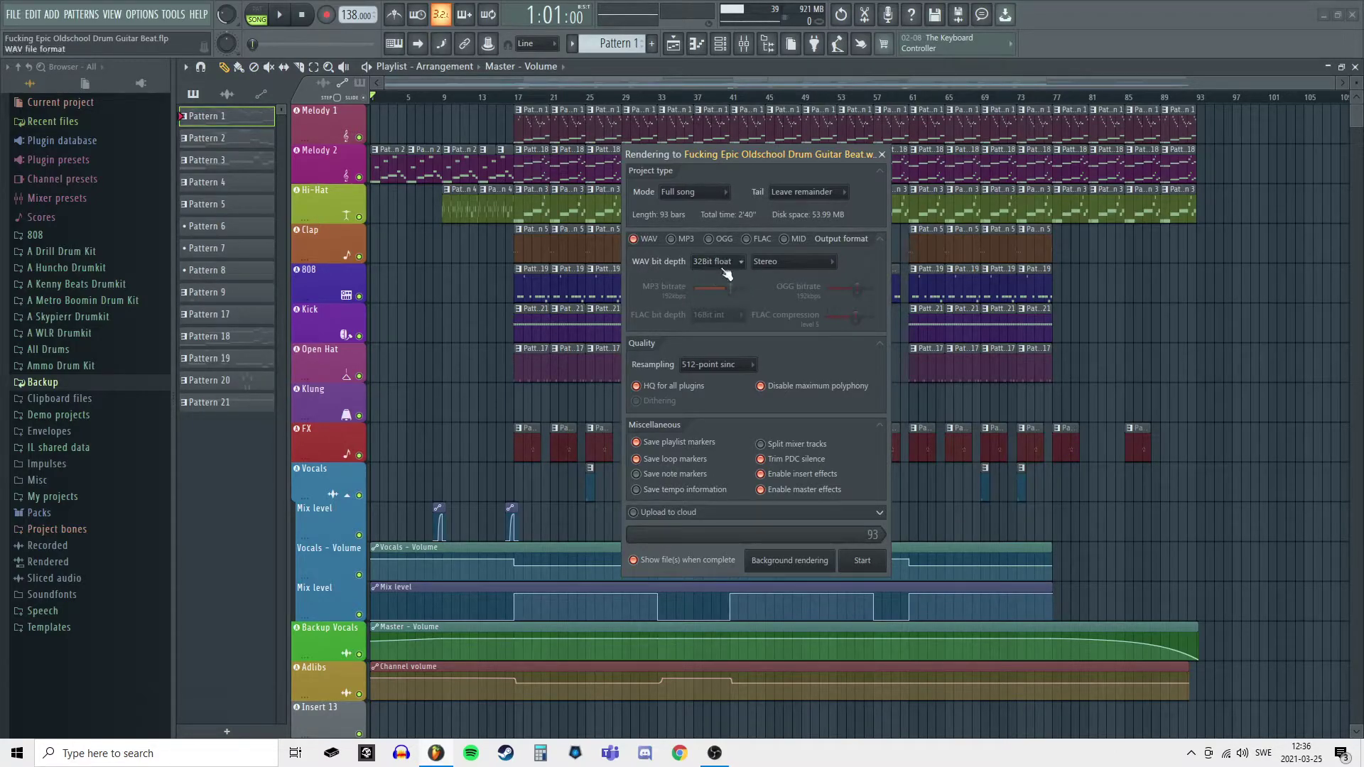
pyautogui.click(788, 262)
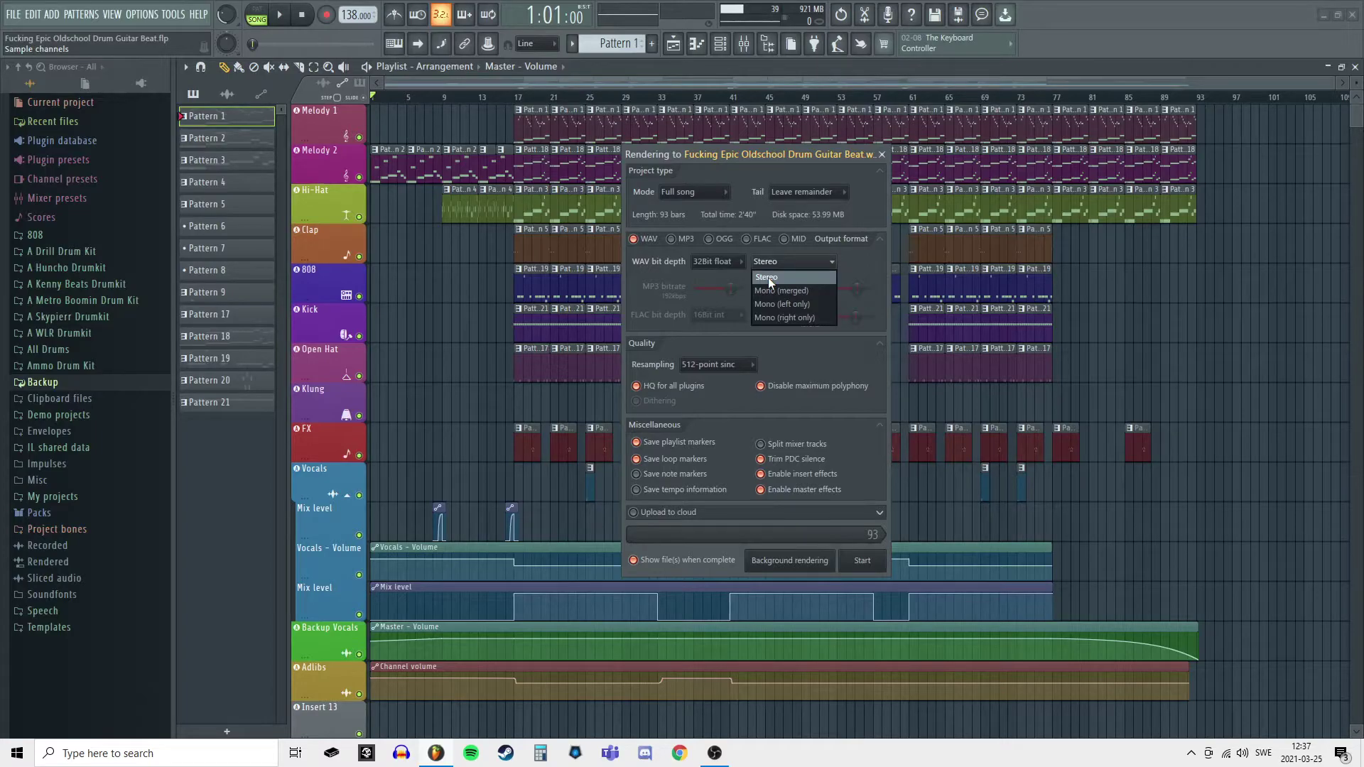
pyautogui.click(768, 277)
pyautogui.click(789, 257)
pyautogui.click(777, 278)
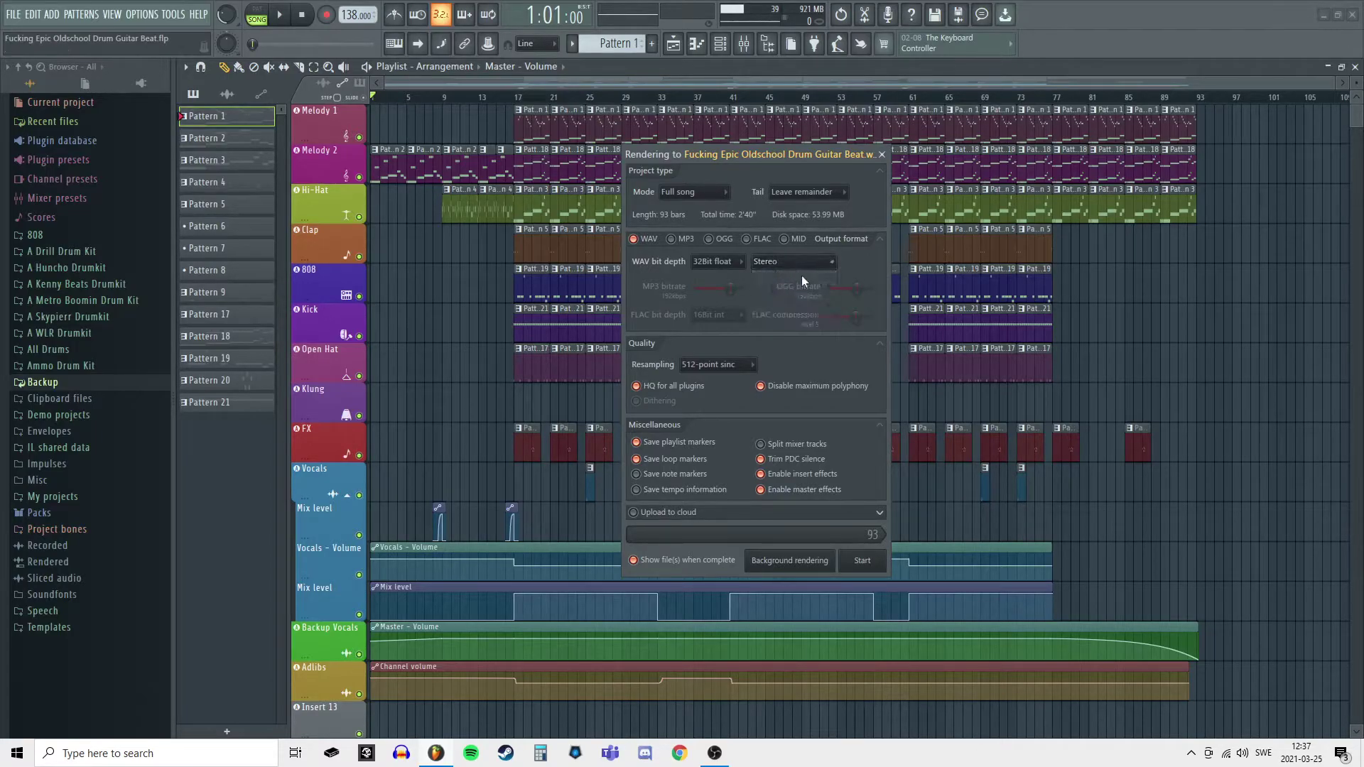
# Step: Set the render's resampling quality to 512-point sinc
pyautogui.moveTo(767, 157); pyautogui.dragTo(769, 147)
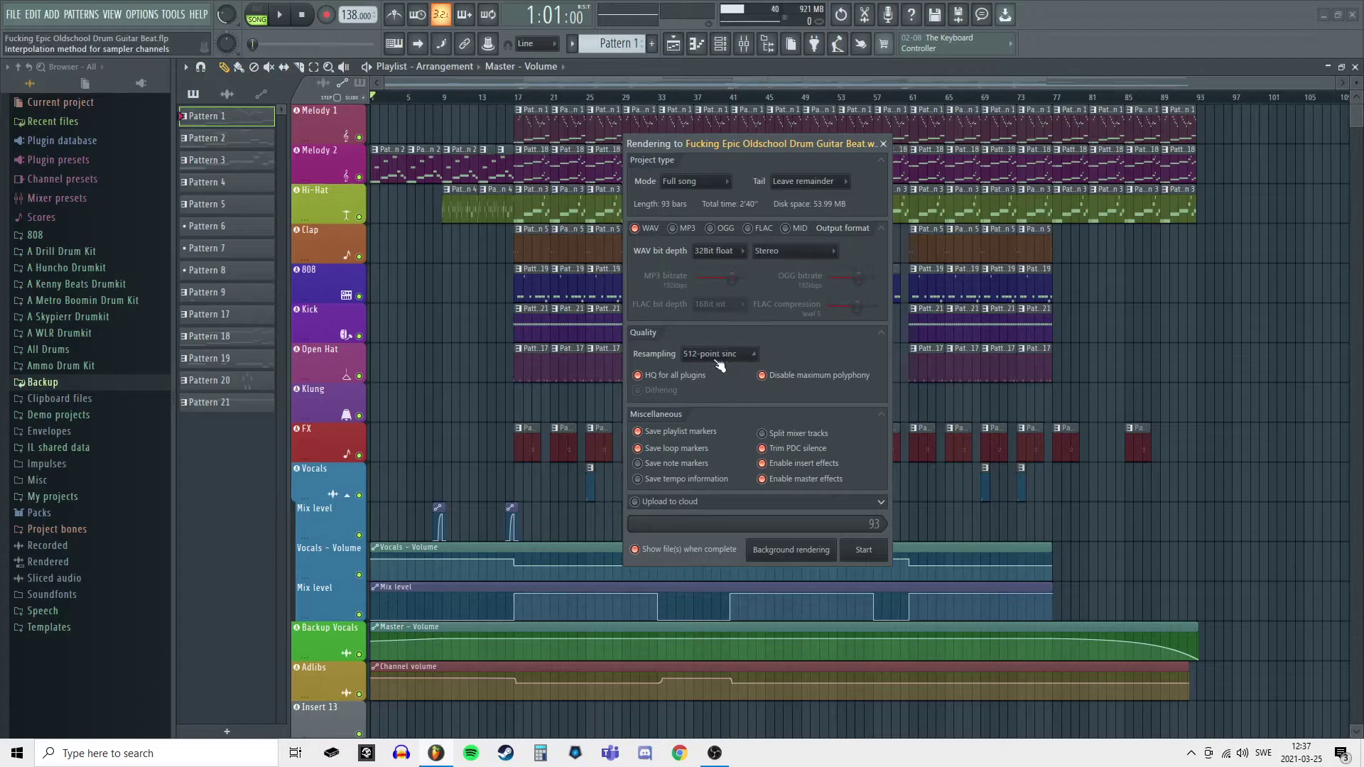
pyautogui.click(687, 355)
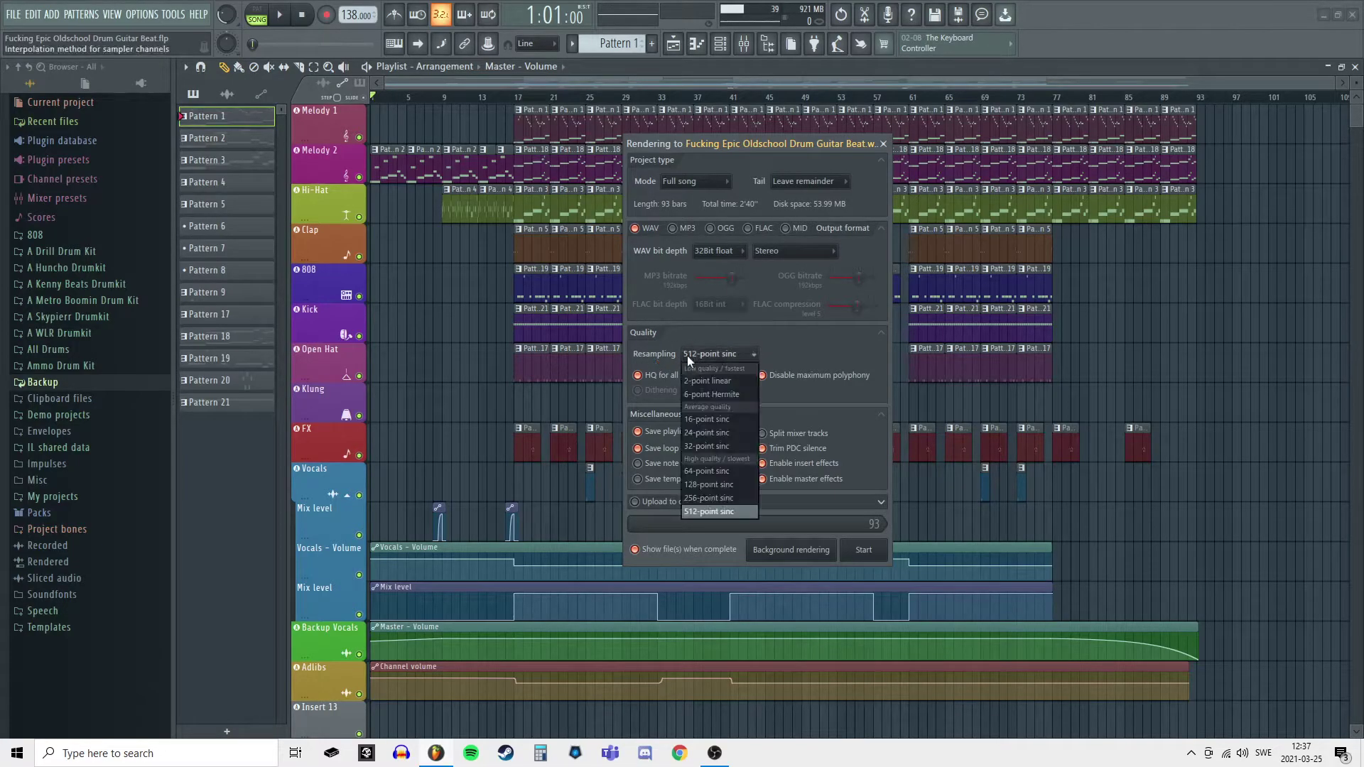
pyautogui.click(718, 513)
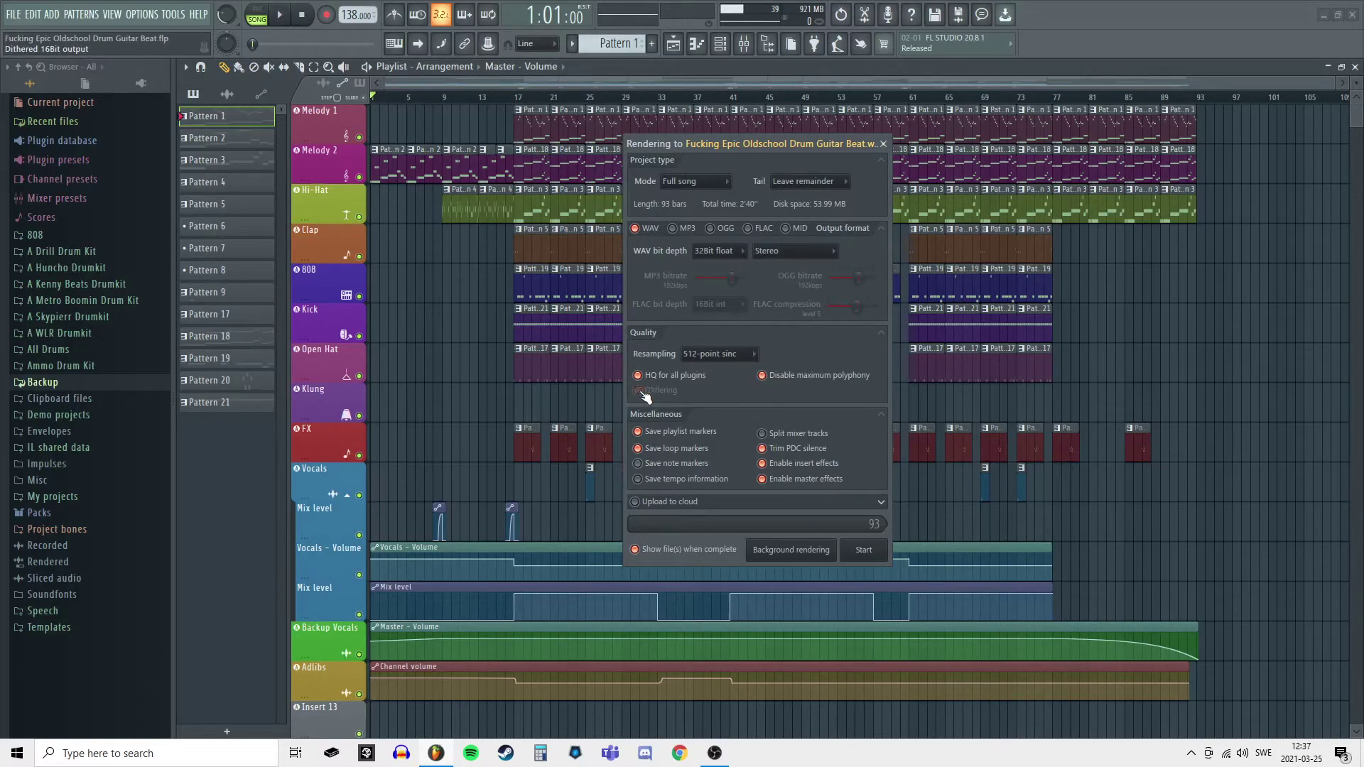
# Step: Expand the cloud upload settings, try "rr" as the upload title, and collapse the settings again
pyautogui.moveTo(777, 146); pyautogui.dragTo(786, 94)
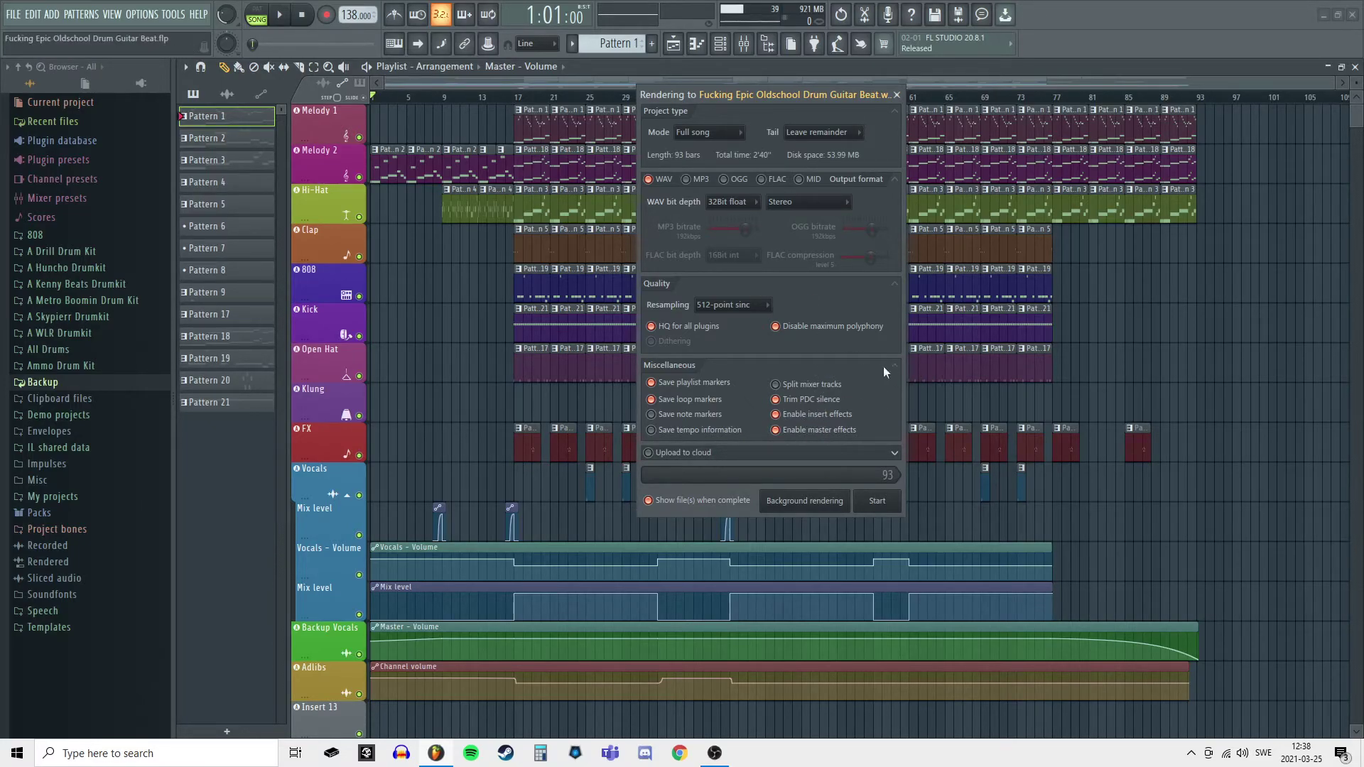
pyautogui.click(873, 458)
pyautogui.write('rr')
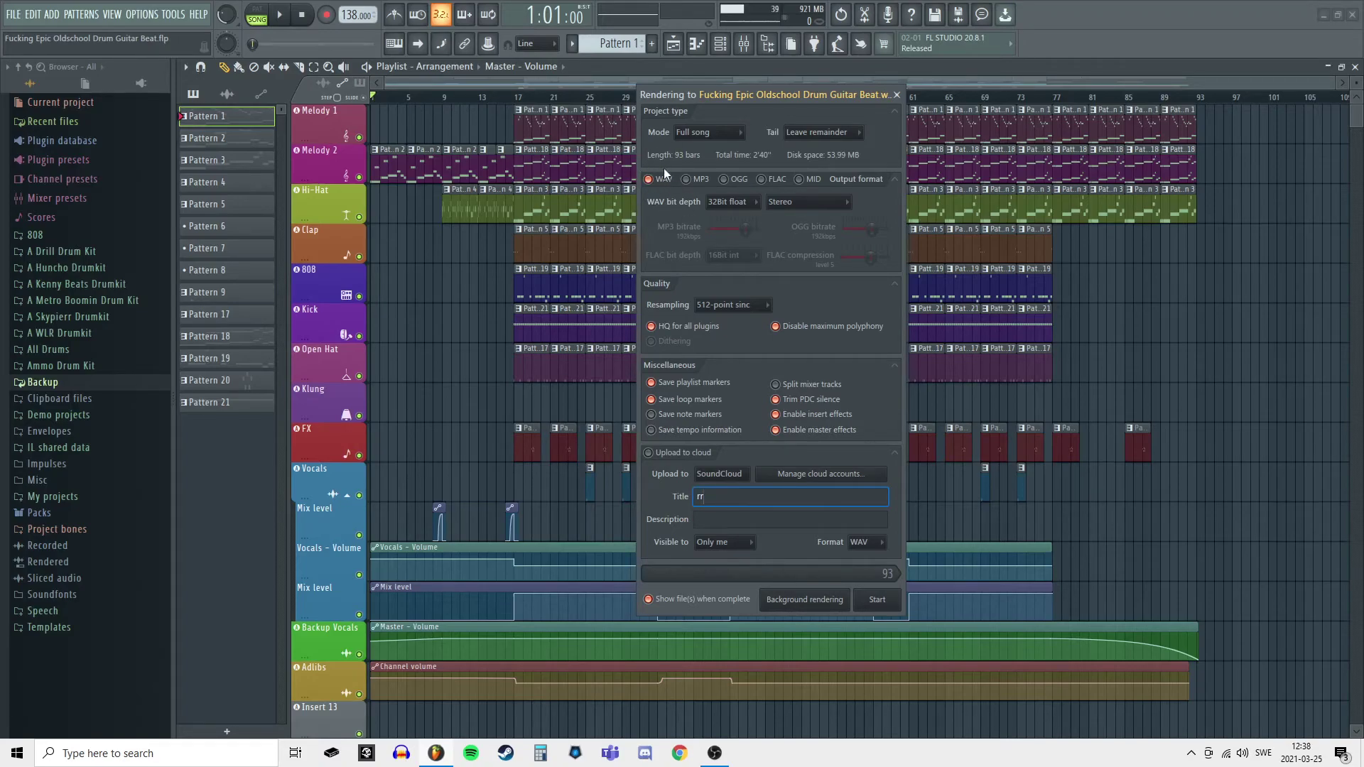
pyautogui.write('r')
pyautogui.click(894, 453)
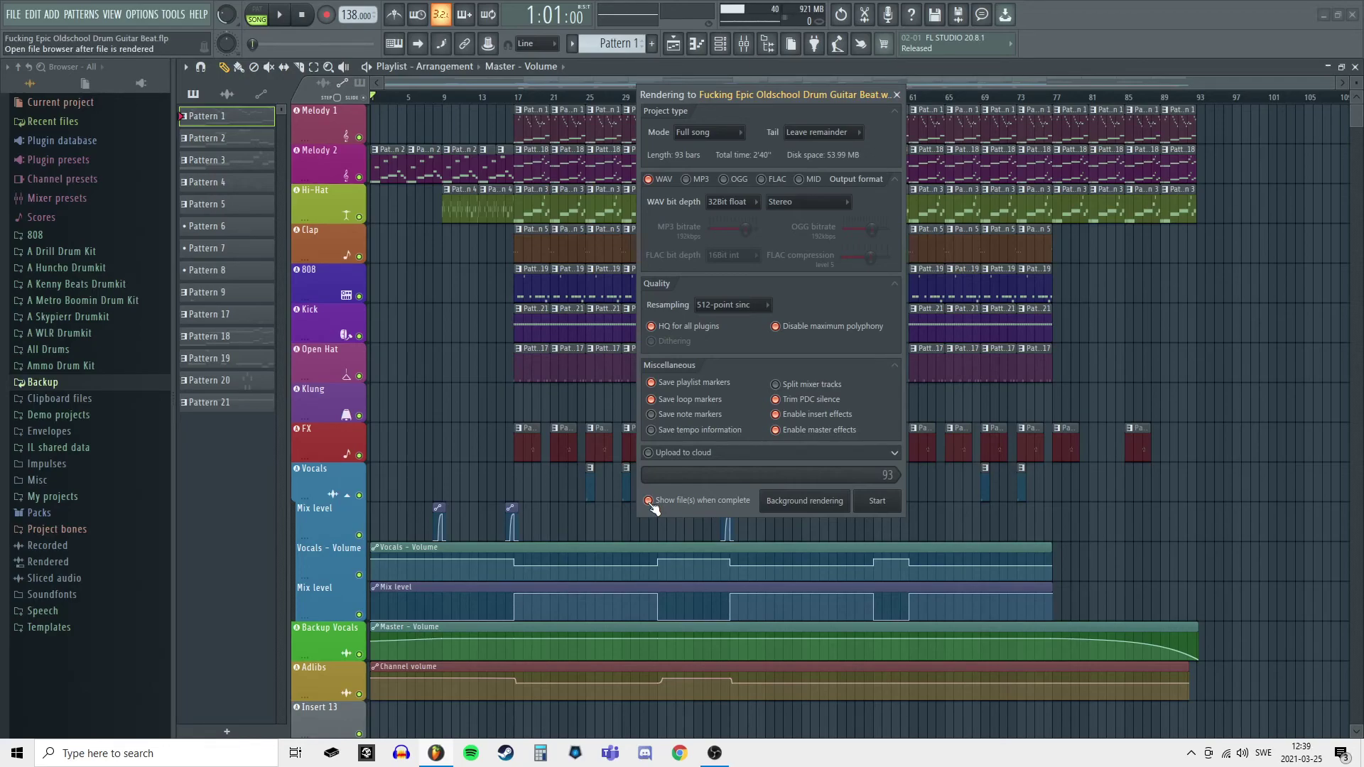
pyautogui.moveTo(792, 96); pyautogui.dragTo(777, 155)
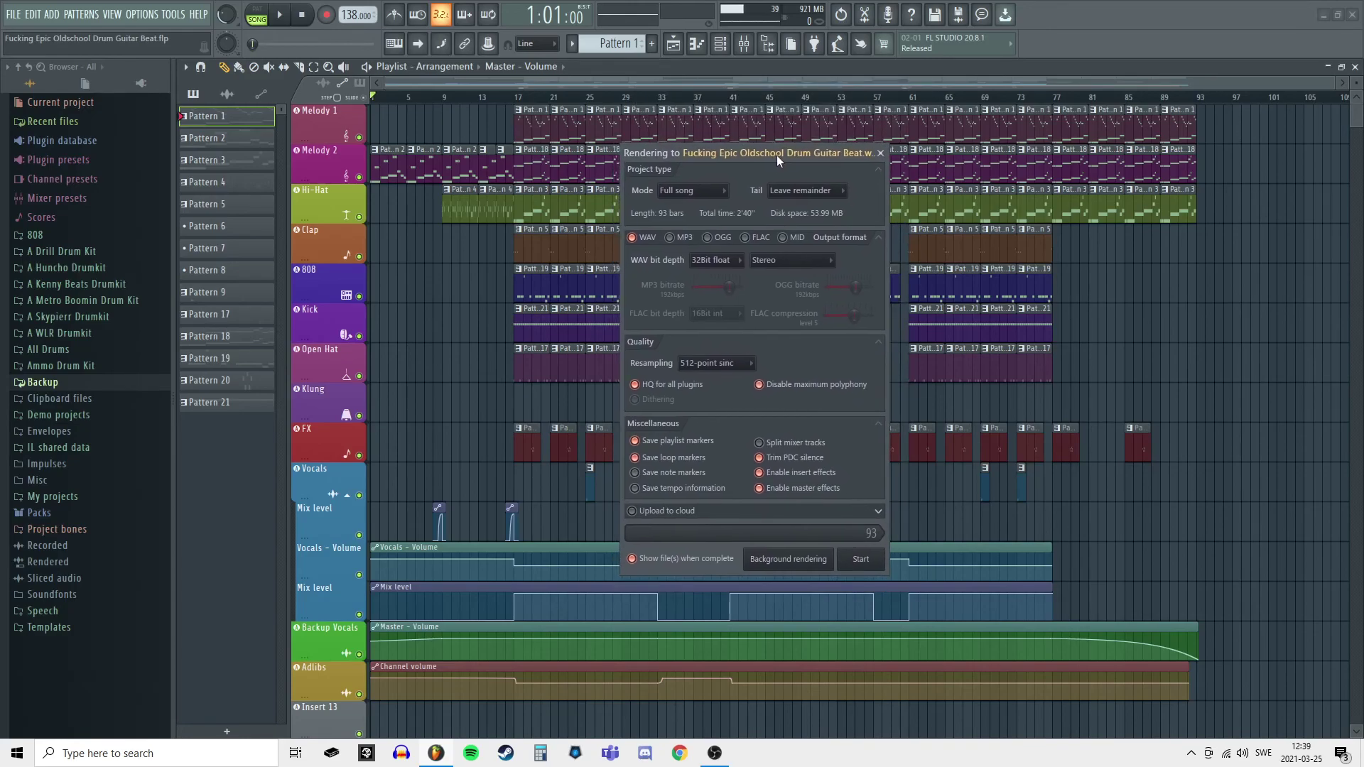